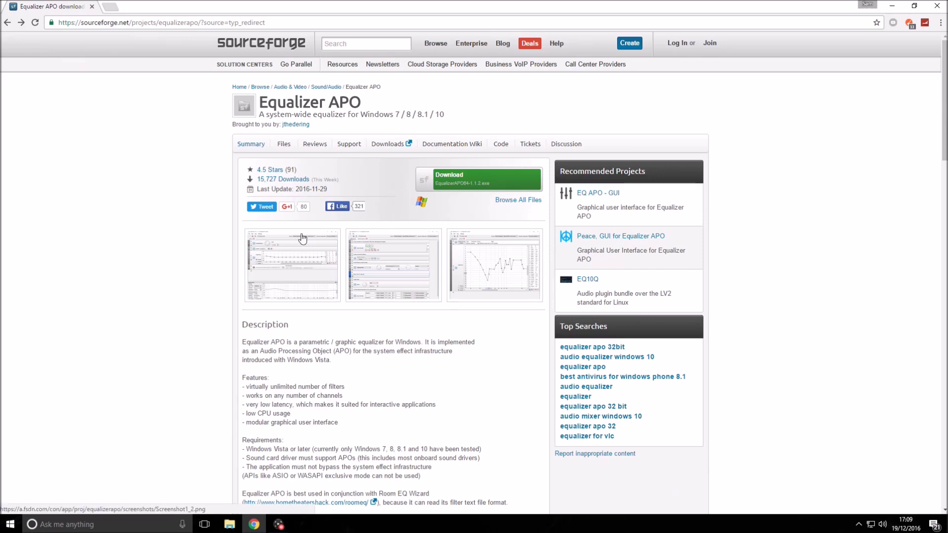
Download EqualizerAPO64-1.1.2.exe from SourceForge and approve the installer in User Account Control
{"action": "left_click", "coordinate": [368, 150]}
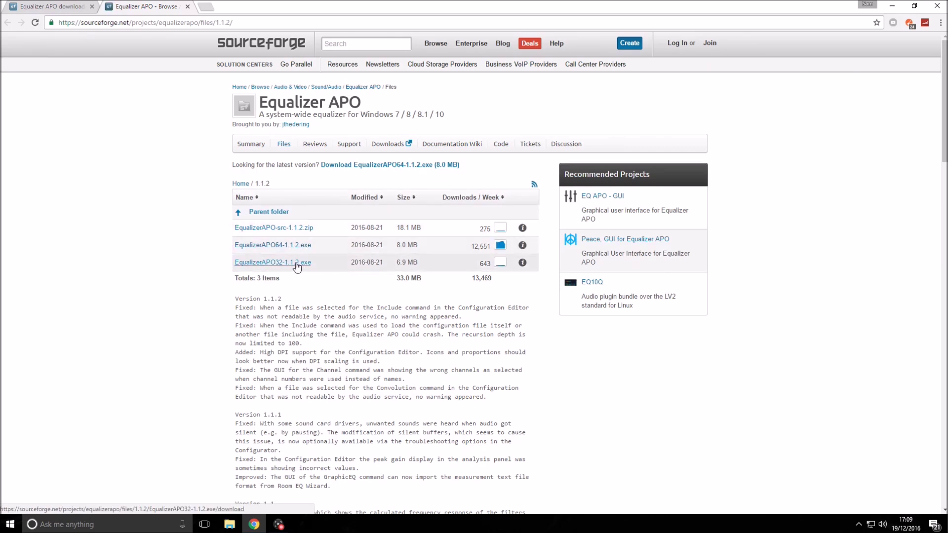
{"action": "left_click", "coordinate": [188, 6]}
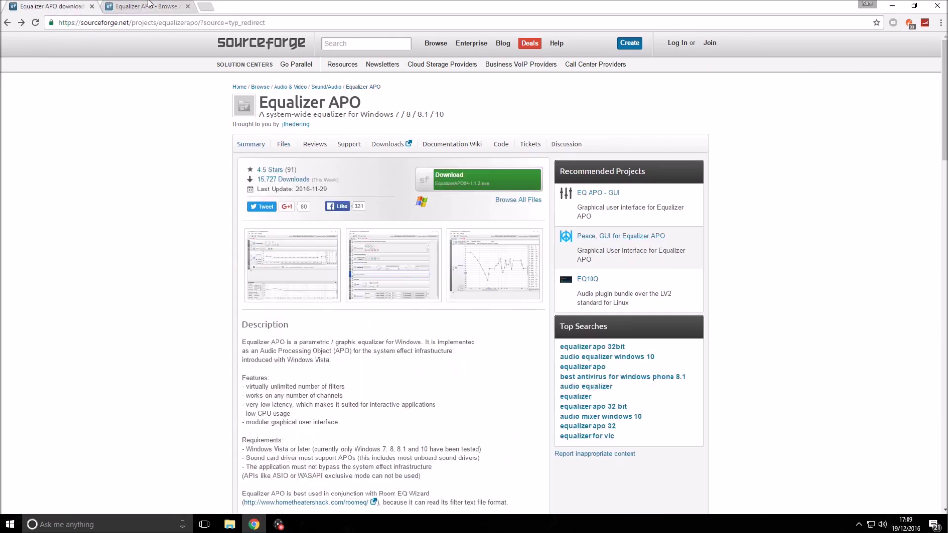
{"action": "left_click", "coordinate": [188, 6]}
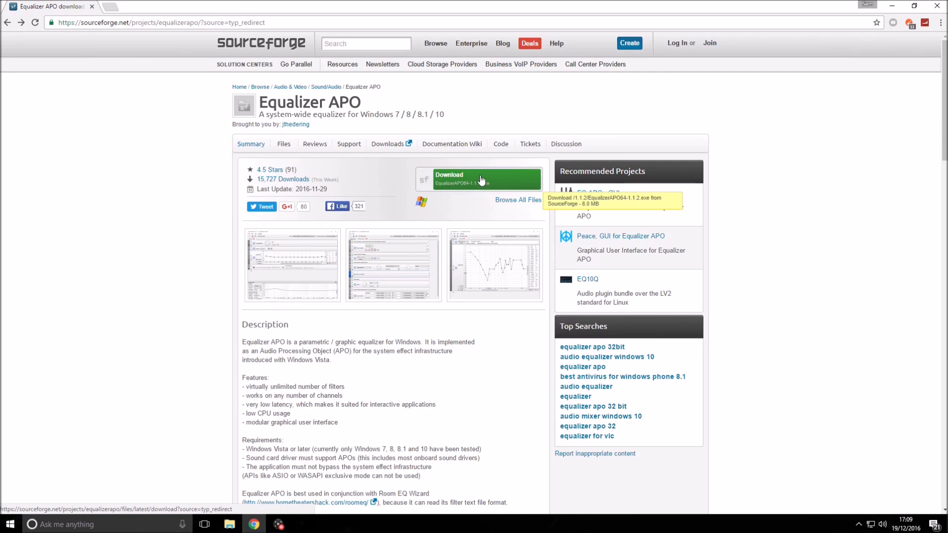
{"action": "left_click", "coordinate": [481, 179]}
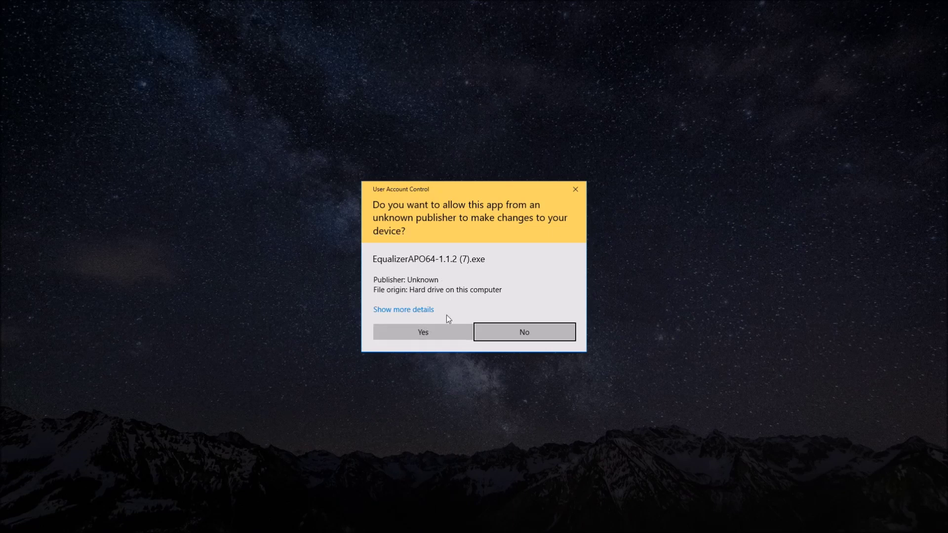
{"action": "left_click", "coordinate": [439, 330]}
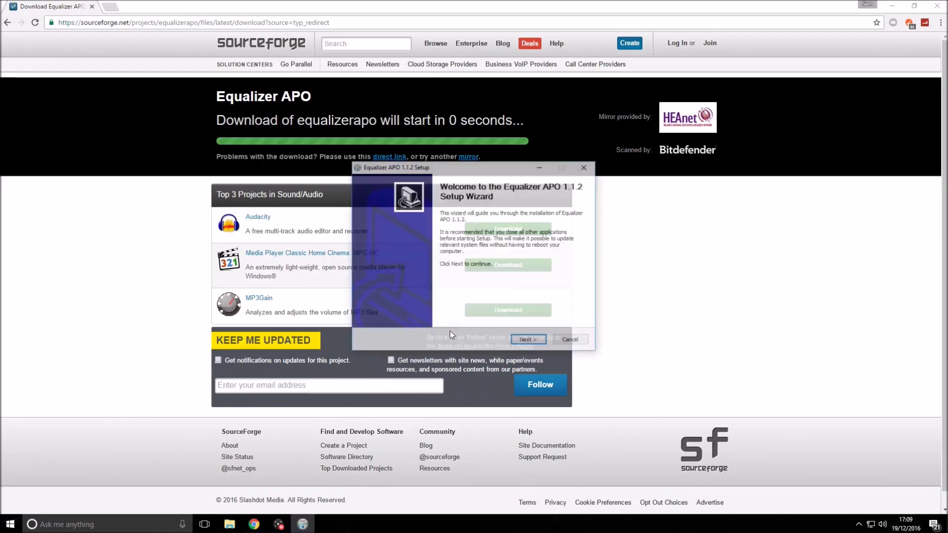
Install Equalizer APO 1.1.2 to the default C:\Program Files\EqualizerAPO without Start Menu shortcuts
{"action": "left_click", "coordinate": [528, 341]}
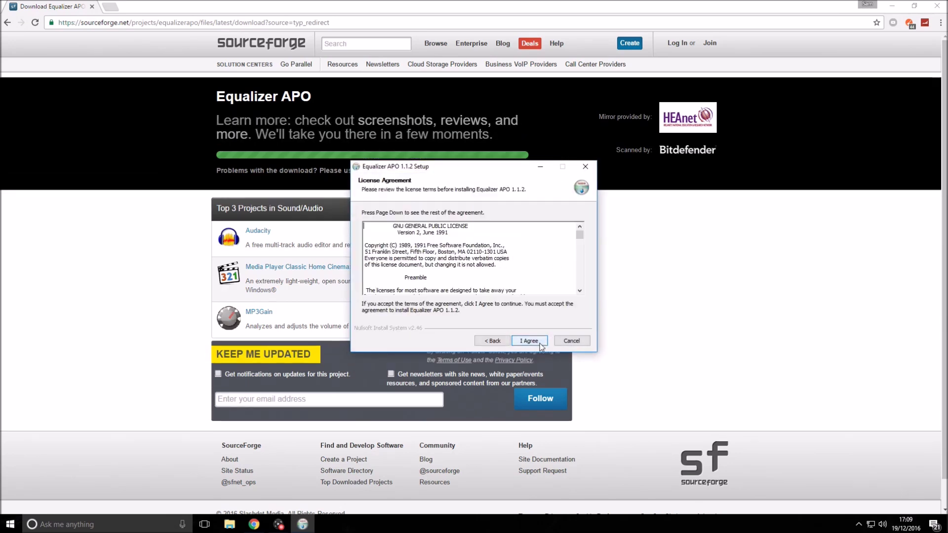
{"action": "left_click", "coordinate": [540, 345]}
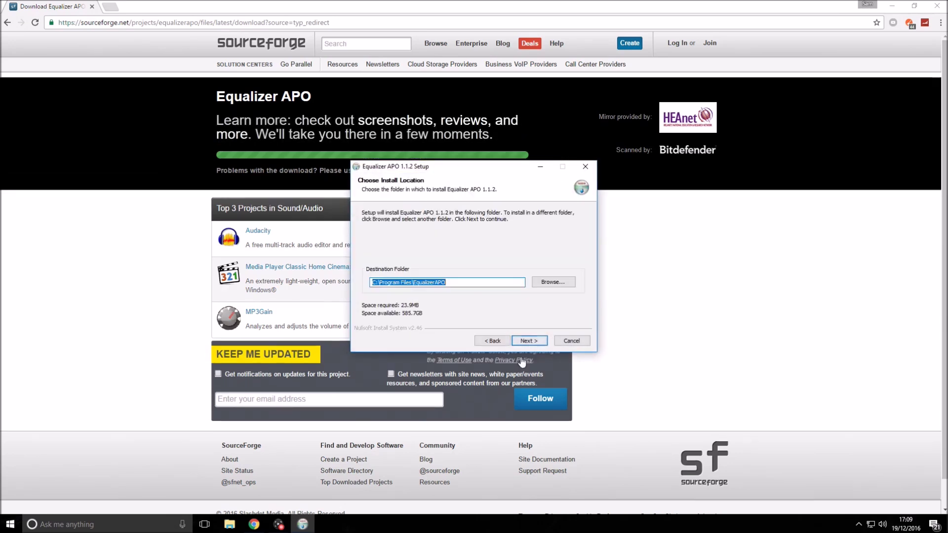
{"action": "left_click", "coordinate": [451, 283]}
{"action": "left_click_drag", "start_coordinate": [451, 283], "coordinate": [413, 290]}
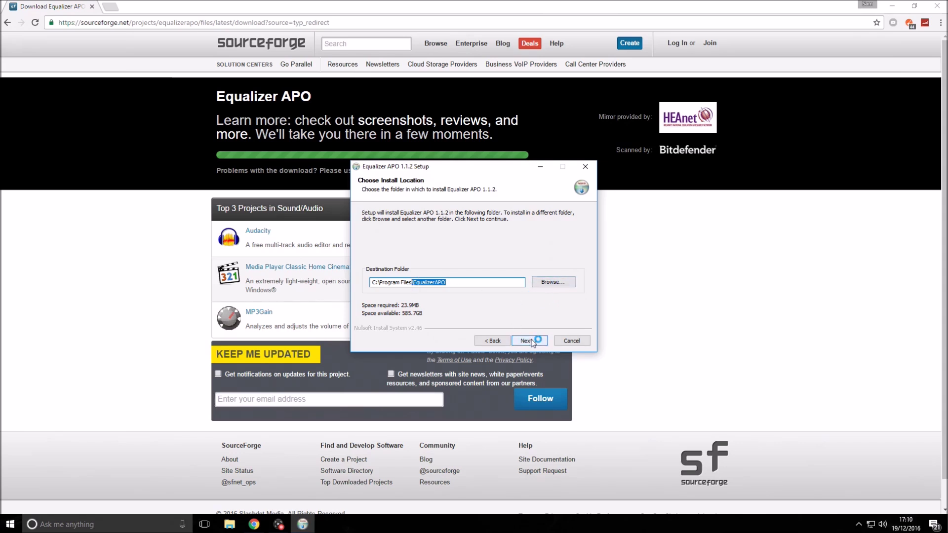
{"action": "left_click", "coordinate": [533, 342]}
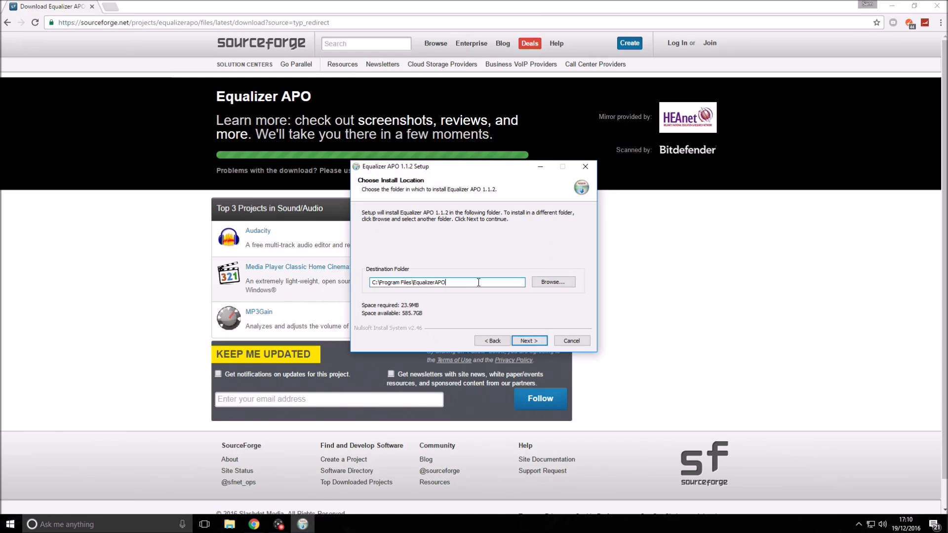
{"action": "left_click", "coordinate": [537, 341]}
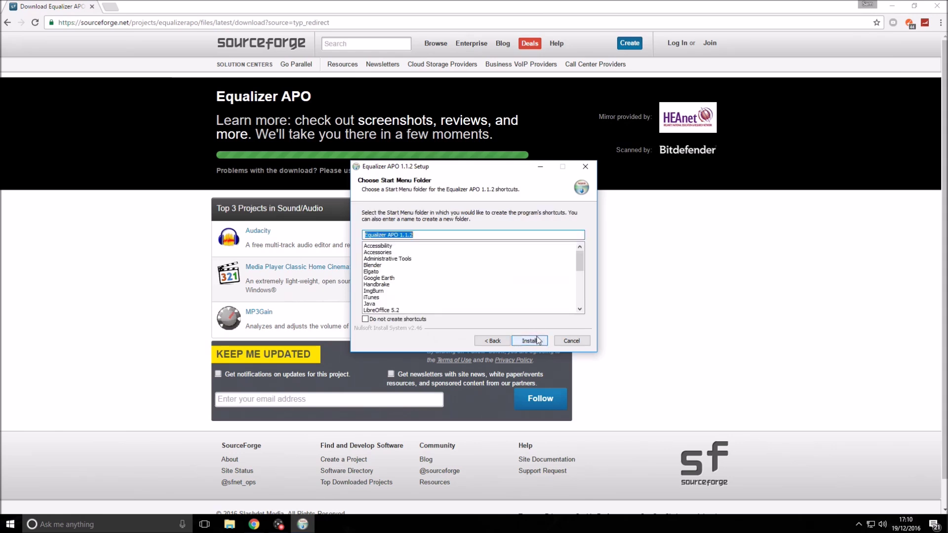
{"action": "left_click", "coordinate": [397, 320]}
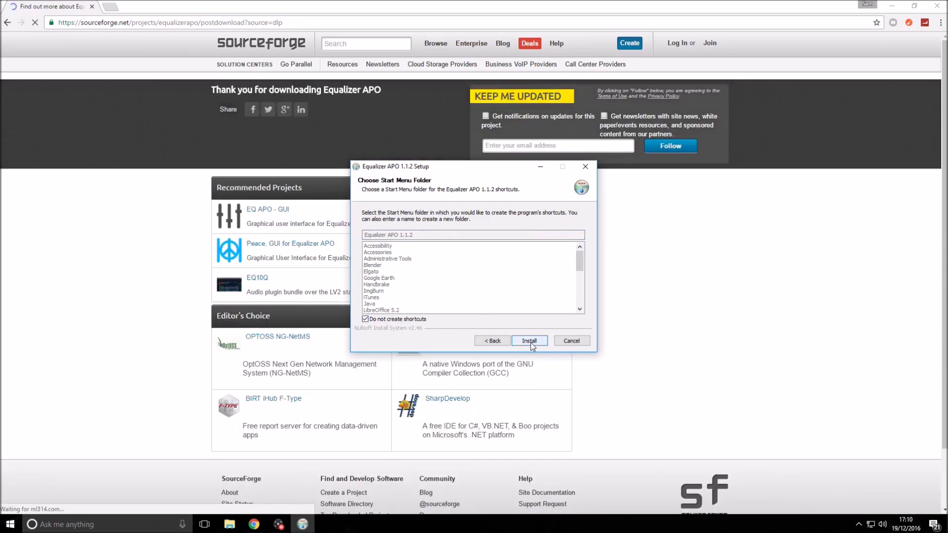
{"action": "left_click", "coordinate": [530, 342]}
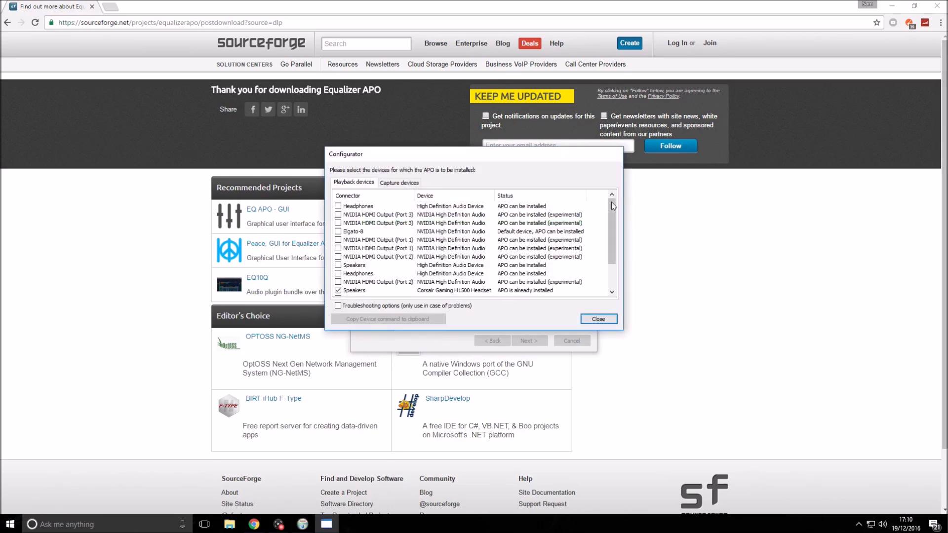
Review the playback devices and leave the High Definition Audio speakers unticked, keeping only the Corsair headset
{"action": "left_click_drag", "start_coordinate": [613, 205], "coordinate": [627, 252]}
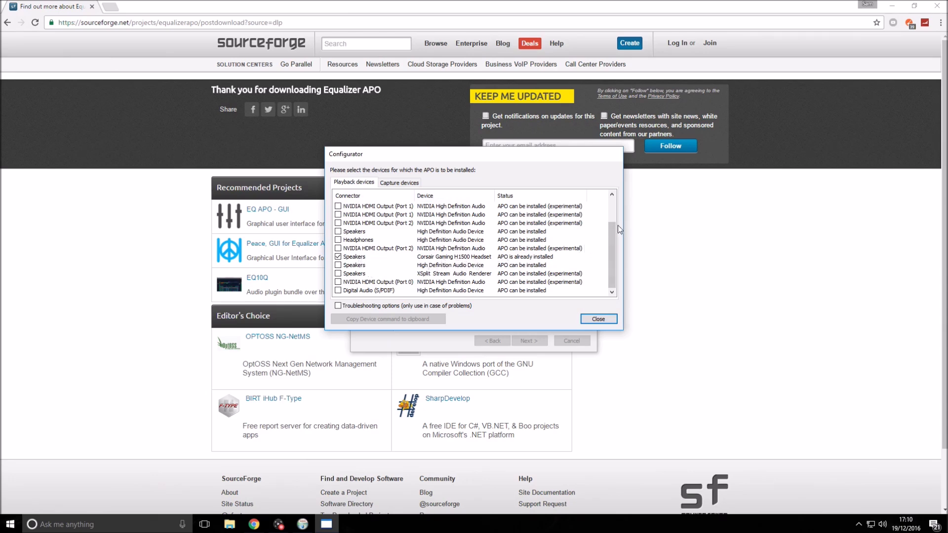
{"action": "left_click_drag", "start_coordinate": [618, 225], "coordinate": [608, 209]}
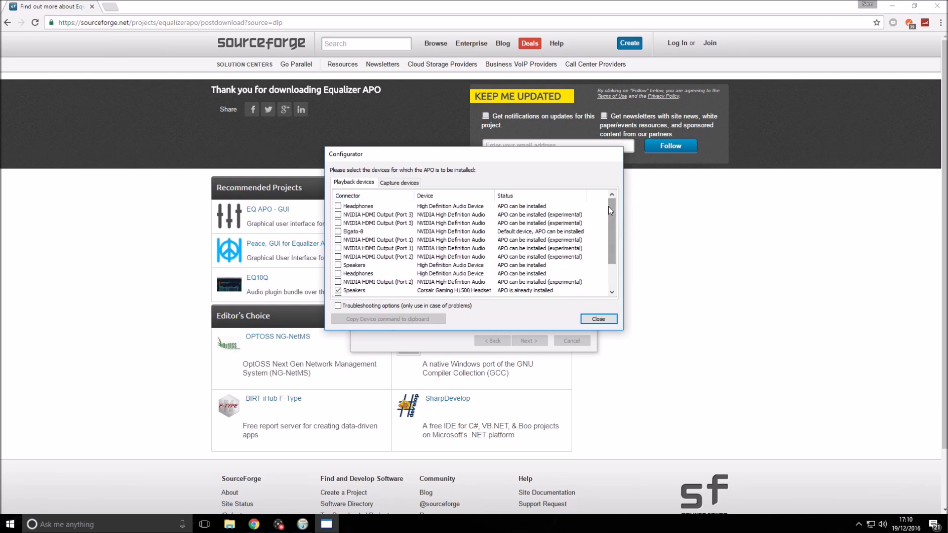
{"action": "left_click_drag", "start_coordinate": [610, 210], "coordinate": [620, 248]}
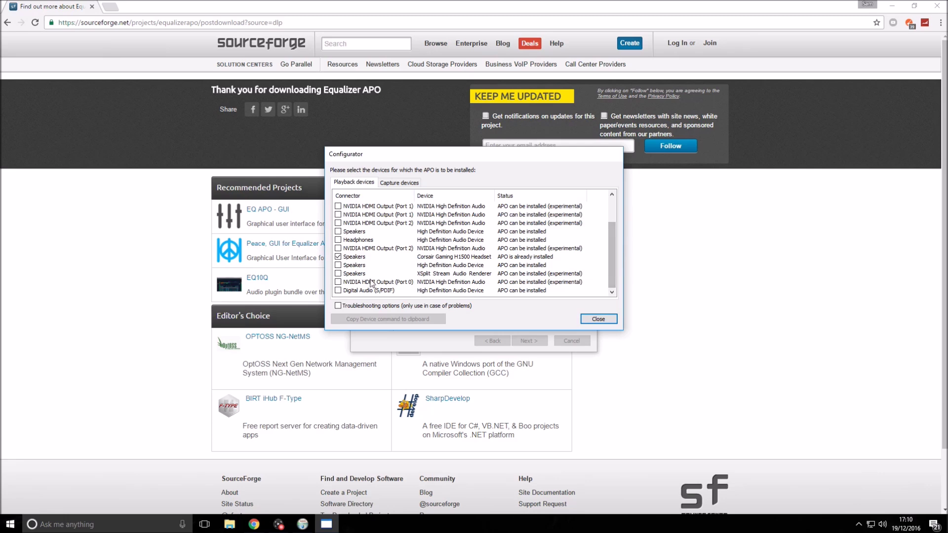
{"action": "scroll", "coordinate": [491, 229], "scroll_direction": "up", "scroll_amount": 2}
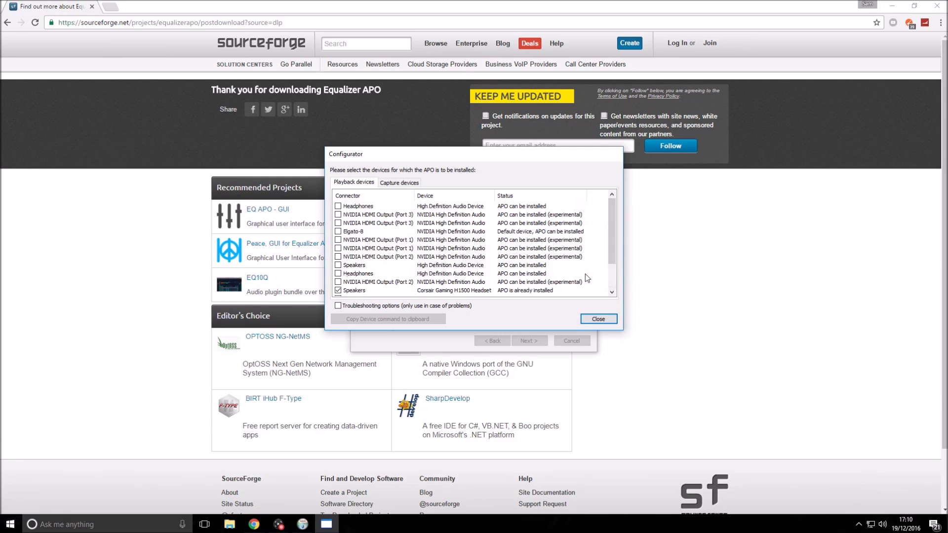
{"action": "left_click_drag", "start_coordinate": [610, 226], "coordinate": [624, 253]}
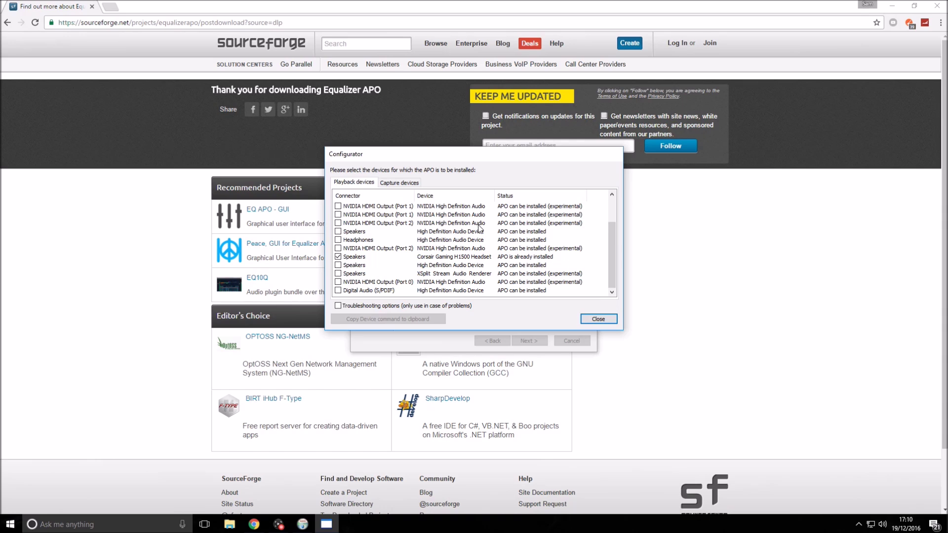
{"action": "left_click", "coordinate": [343, 265]}
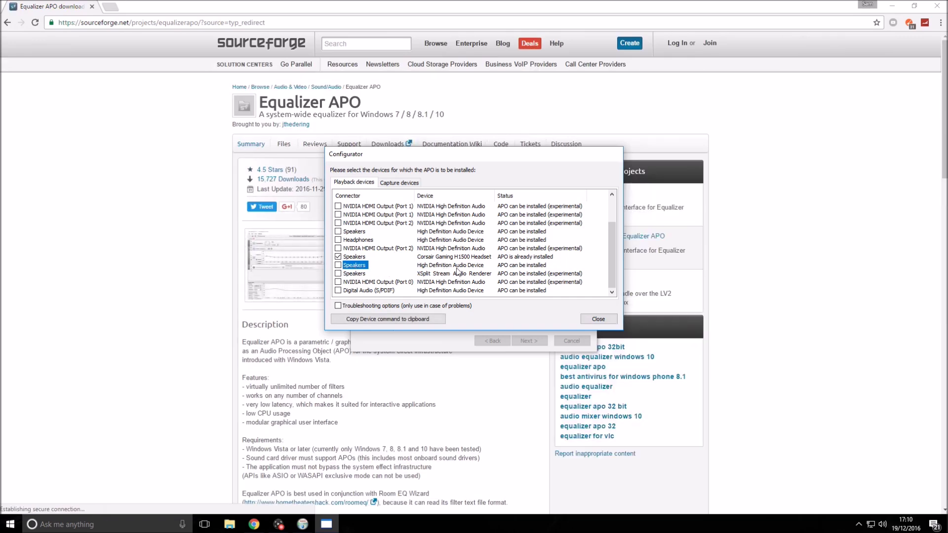
{"action": "left_click", "coordinate": [337, 265]}
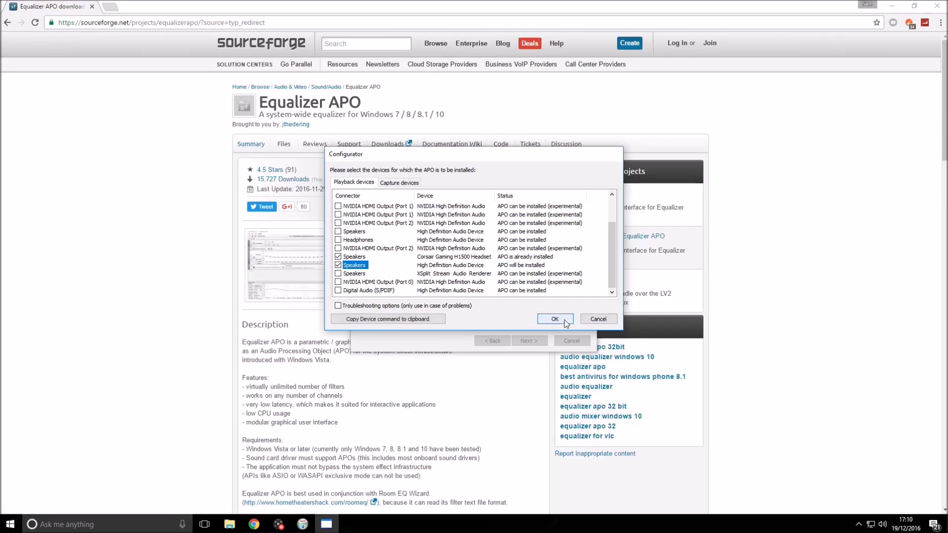
{"action": "left_click", "coordinate": [338, 265]}
Close the Configurator and finish setup, choosing to reboot manually later
{"action": "left_click", "coordinate": [591, 319]}
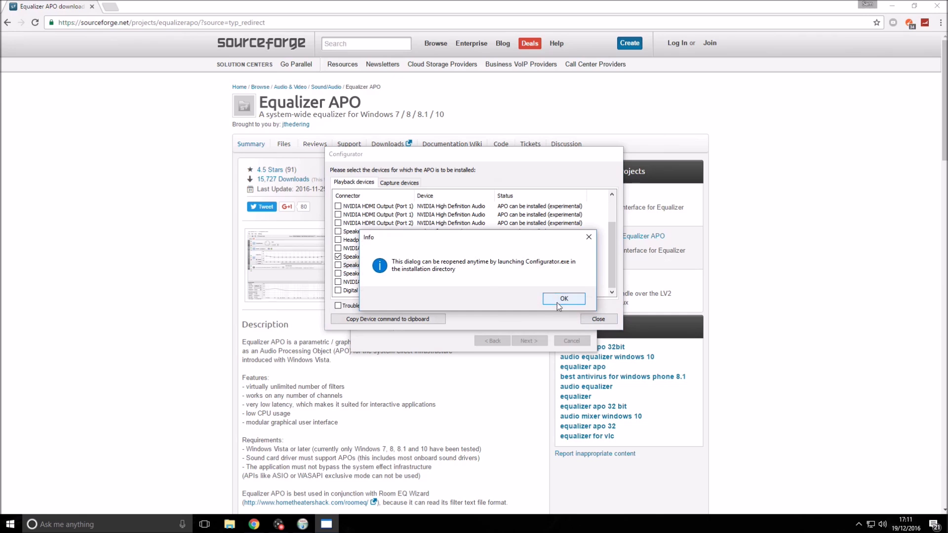
{"action": "left_click", "coordinate": [560, 302]}
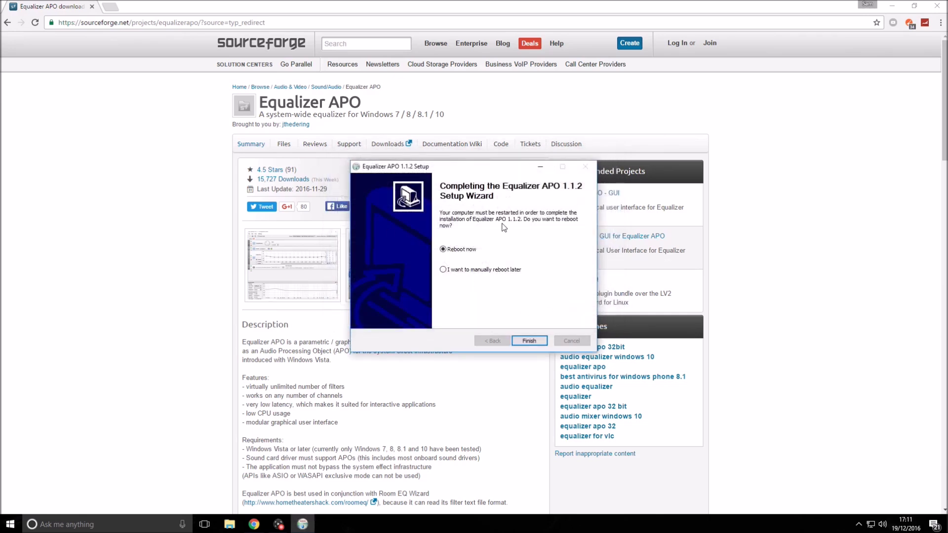
{"action": "left_click", "coordinate": [486, 269]}
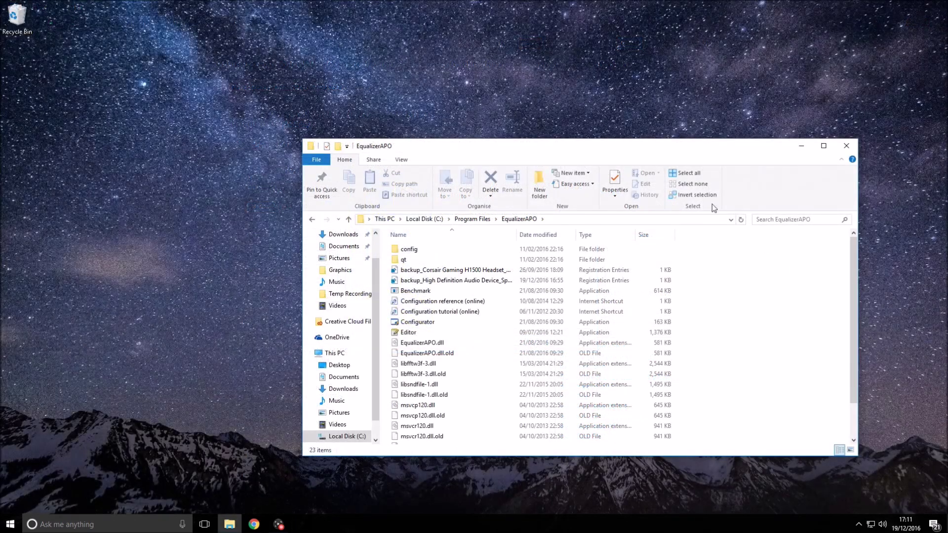
Open the config file from the EqualizerAPO config folder in Notepad
{"action": "left_click_drag", "start_coordinate": [652, 144], "coordinate": [591, 97]}
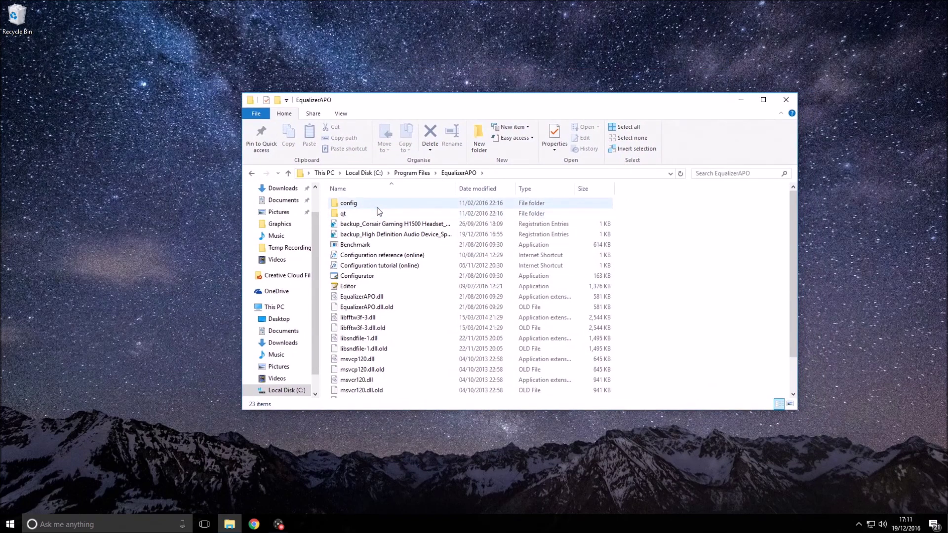
{"action": "scroll", "coordinate": [378, 211], "scroll_direction": "down", "scroll_amount": 1}
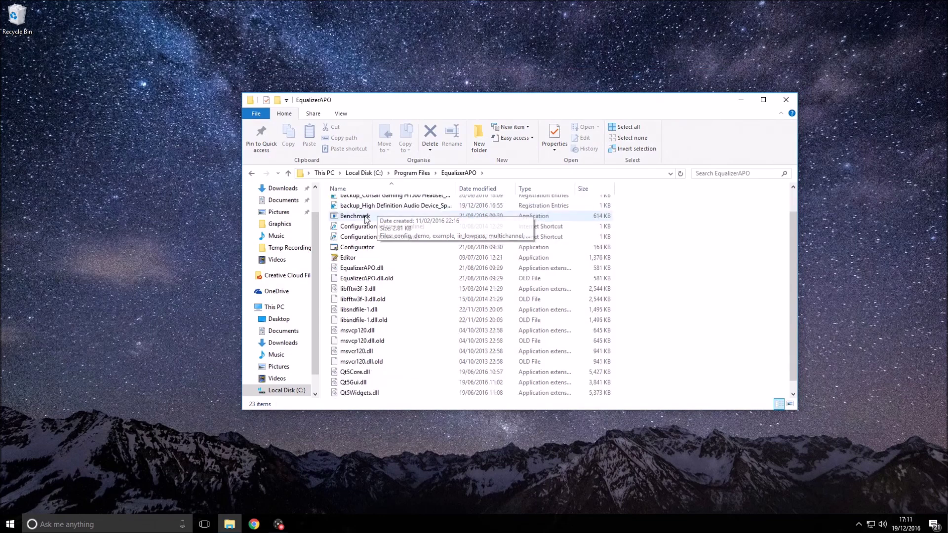
{"action": "scroll", "coordinate": [385, 207], "scroll_direction": "up", "scroll_amount": 1}
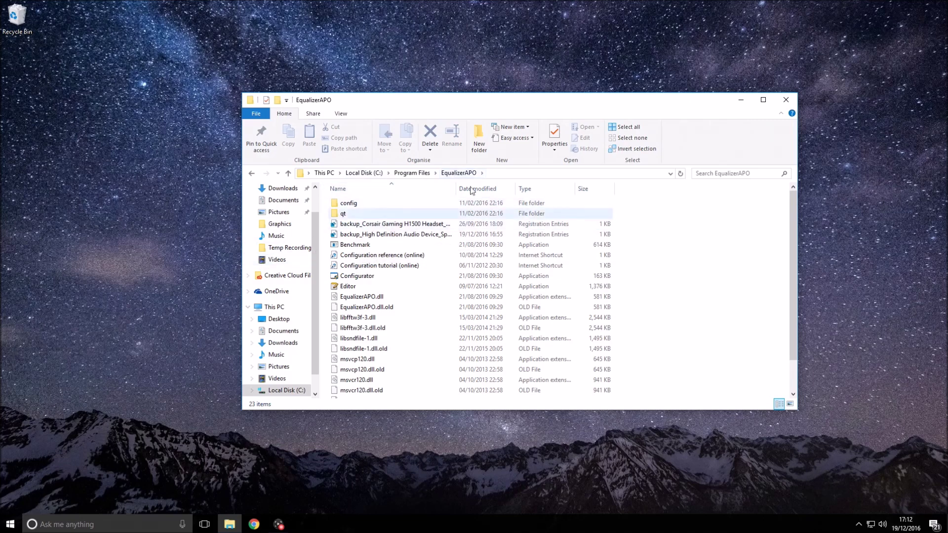
{"action": "double_click", "coordinate": [346, 206]}
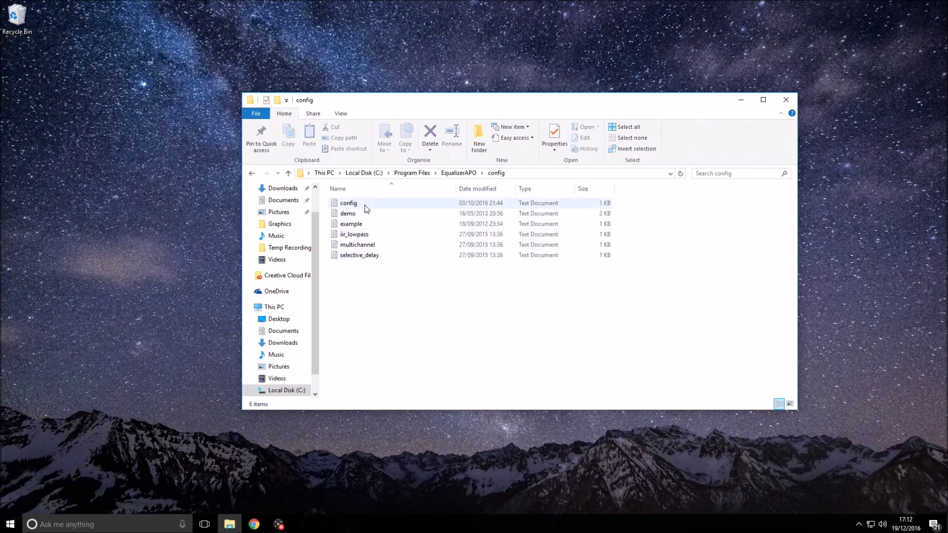
{"action": "left_click", "coordinate": [366, 208]}
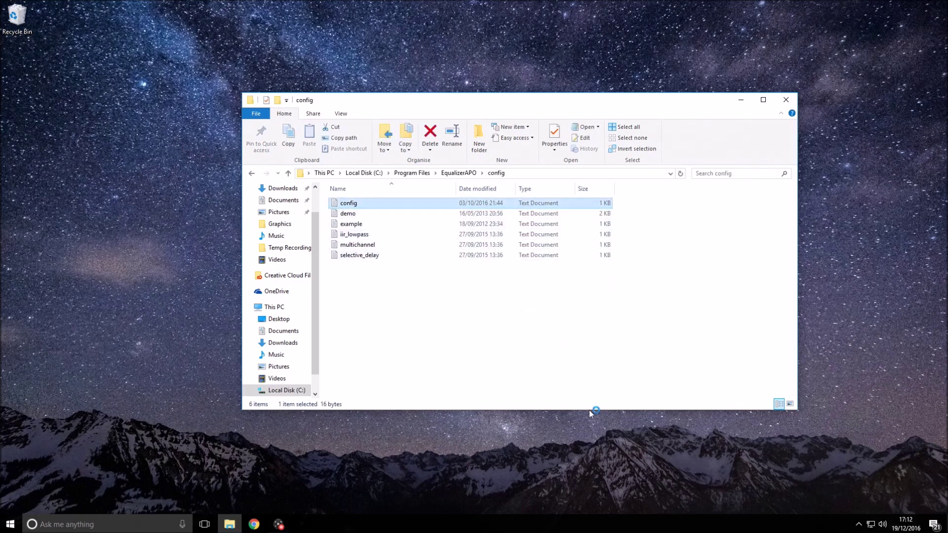
{"action": "key", "text": "Return"}
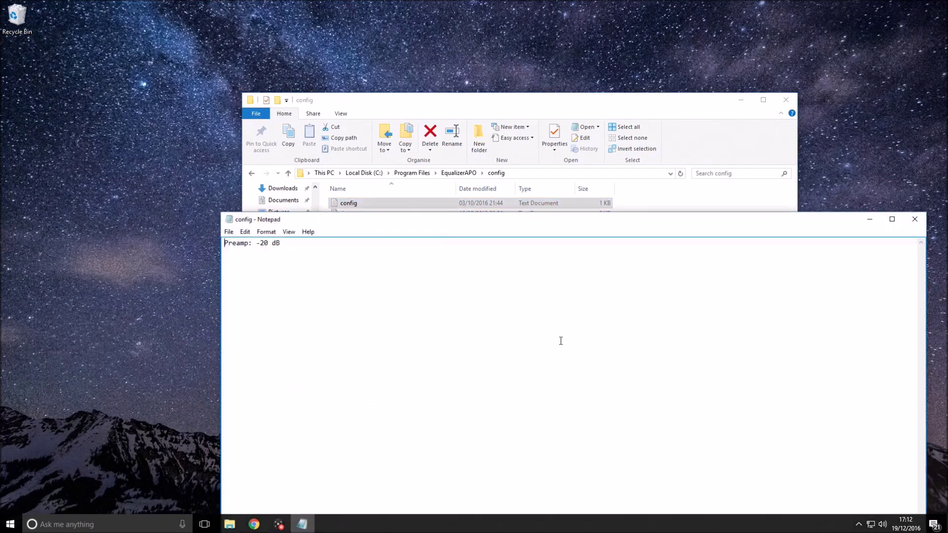
{"action": "left_click_drag", "start_coordinate": [281, 242], "coordinate": [222, 244]}
{"action": "left_click", "coordinate": [242, 245]}
{"action": "left_click_drag", "start_coordinate": [222, 243], "coordinate": [560, 349]}
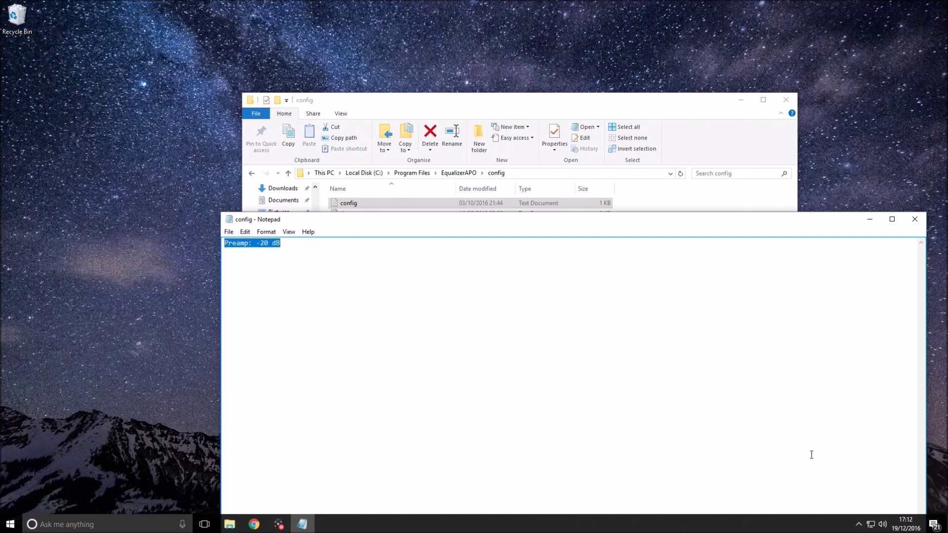
{"action": "left_click", "coordinate": [291, 246]}
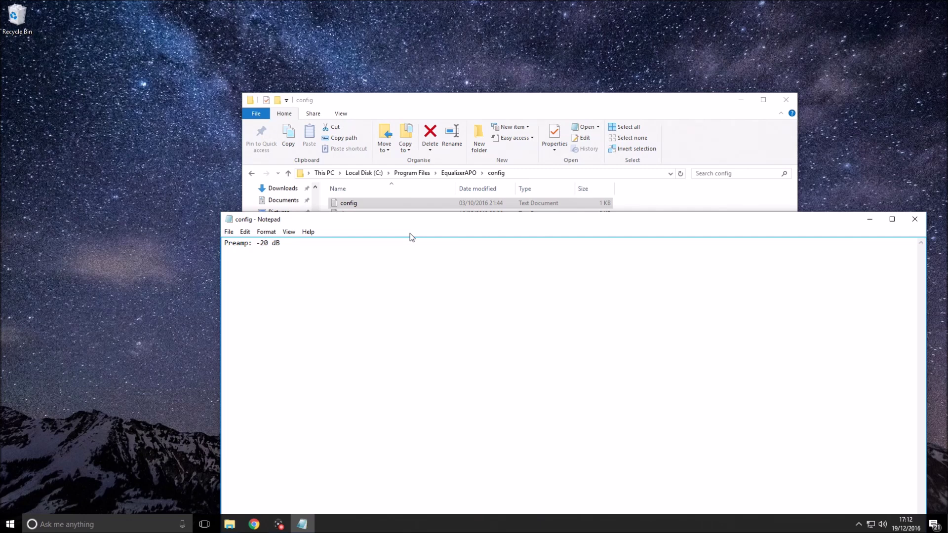
Change the Preamp line from -20 dB to 'Preamp: +10 dB'
{"action": "key", "text": "BackSpace"}
{"action": "type", "text": "+"}
{"action": "key", "text": "BackSpace"}
{"action": "key", "text": "BackSpace"}
{"action": "type", "text": "10"}
{"action": "left_click_drag", "start_coordinate": [555, 225], "coordinate": [546, 193]}
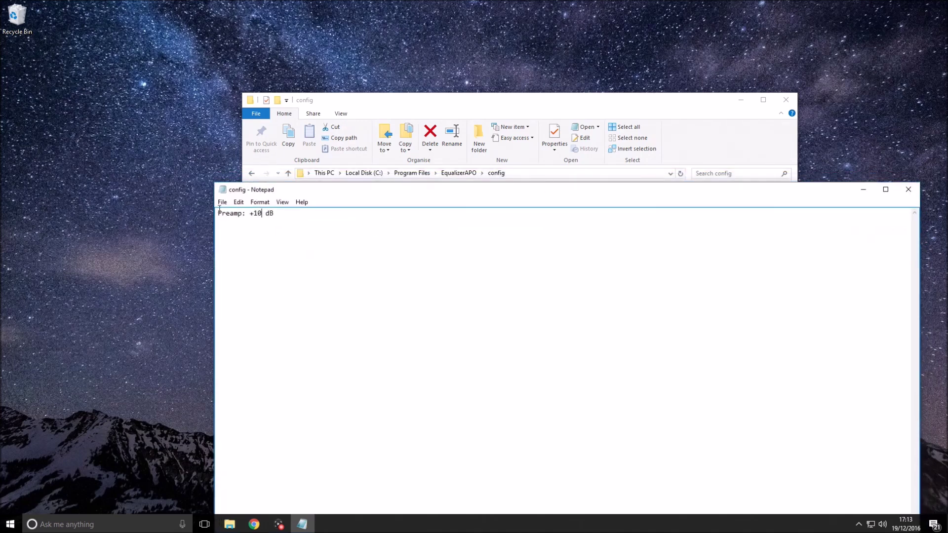
{"action": "left_click", "coordinate": [258, 213]}
{"action": "key", "text": "Right"}
{"action": "key", "text": "Right"}
{"action": "key", "text": "Right"}
{"action": "key", "text": "Right"}
{"action": "key", "text": "Right"}
{"action": "key", "text": "Right"}
{"action": "key", "text": "Right"}
{"action": "key", "text": "Right"}
{"action": "key", "text": "Right"}
{"action": "key", "text": "Right"}
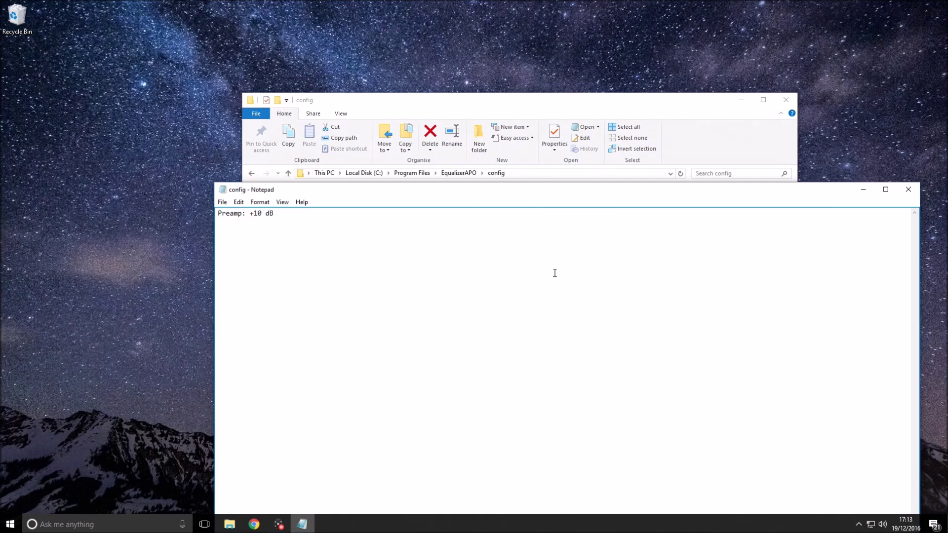